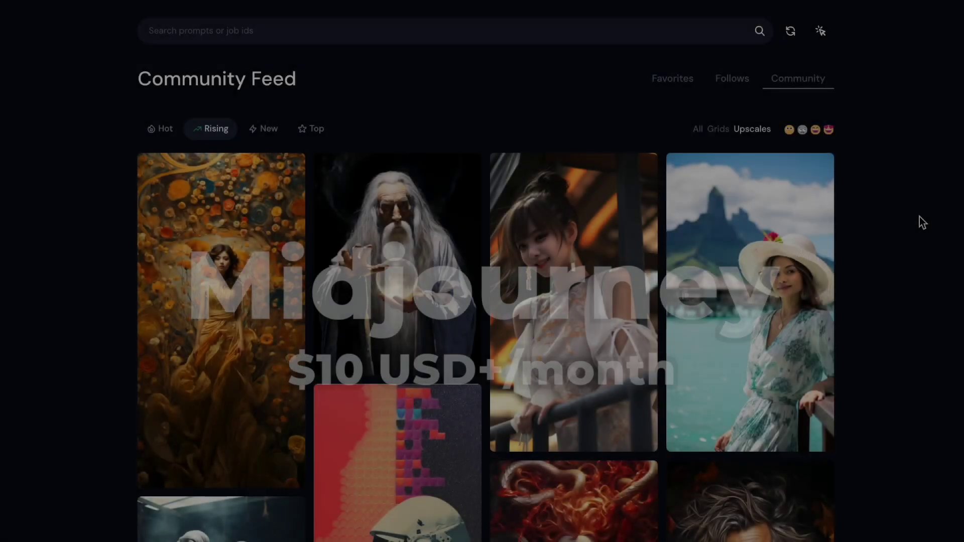
Open the Leonardo web app dashboard.
scroll(920, 215, "down", 10)
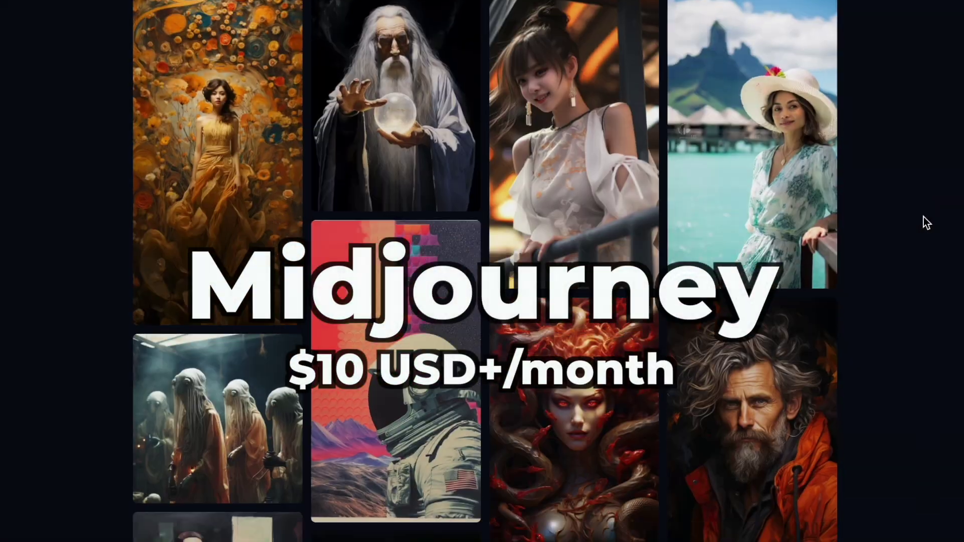
scroll(482, 271, "down", 4)
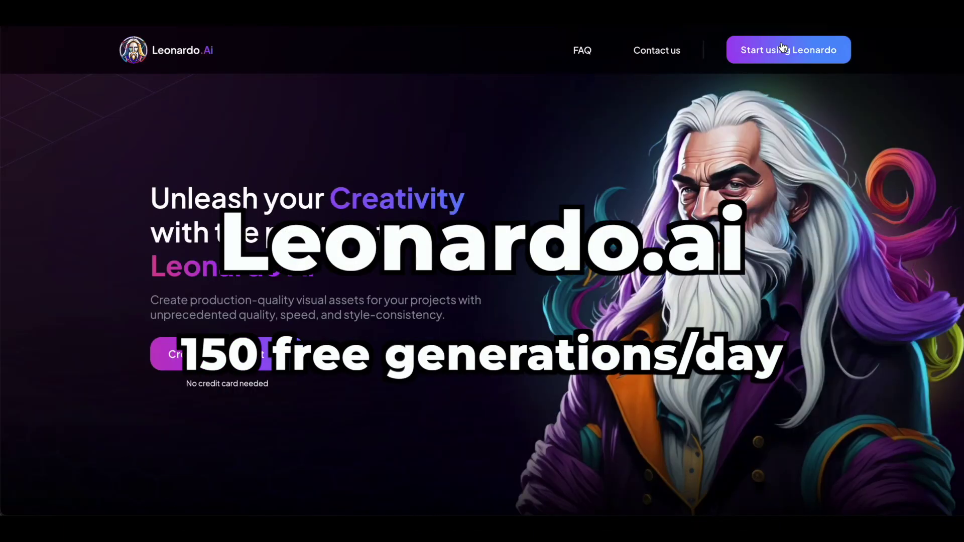
left_click(782, 48)
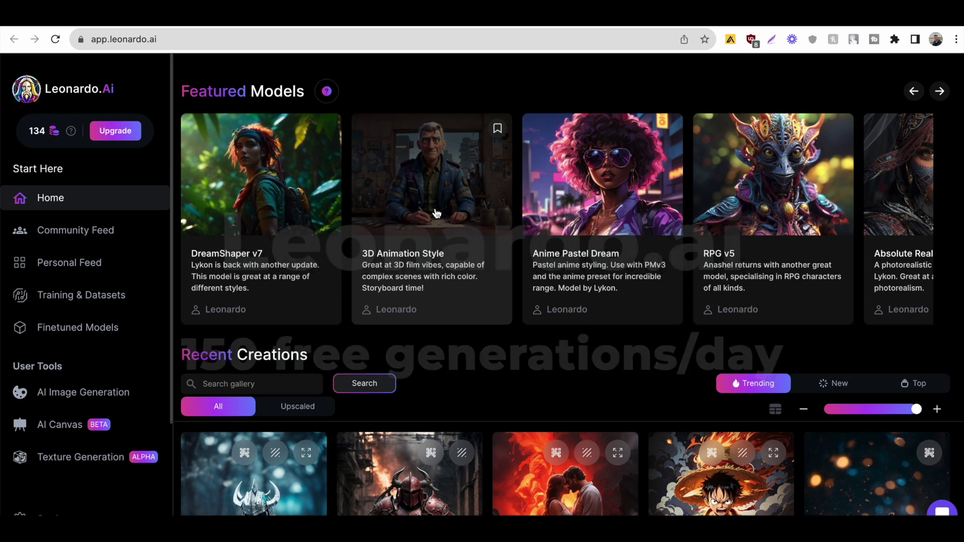
Pick 3D Animation Style from the Featured Models carousel and start a new generation with it.
left_click(940, 92)
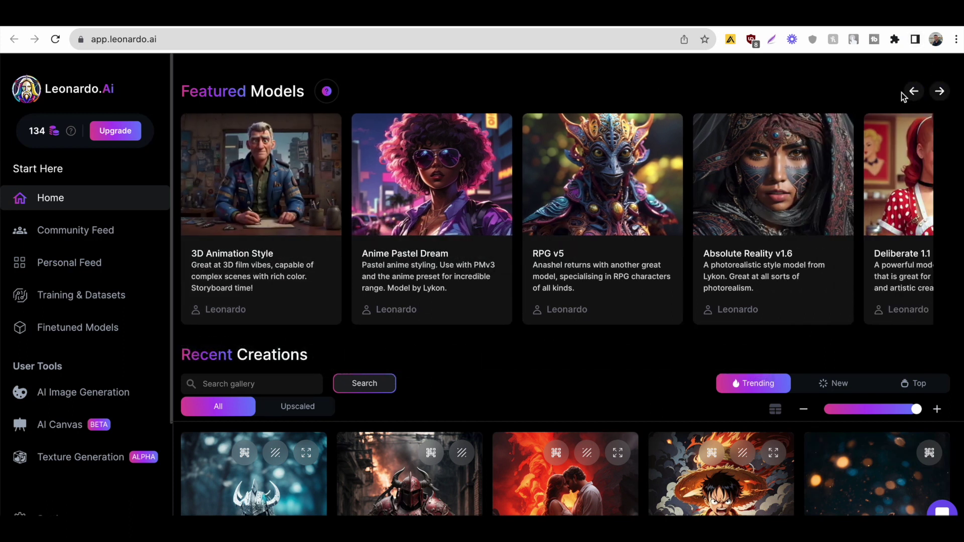
left_click(934, 92)
left_click(910, 91)
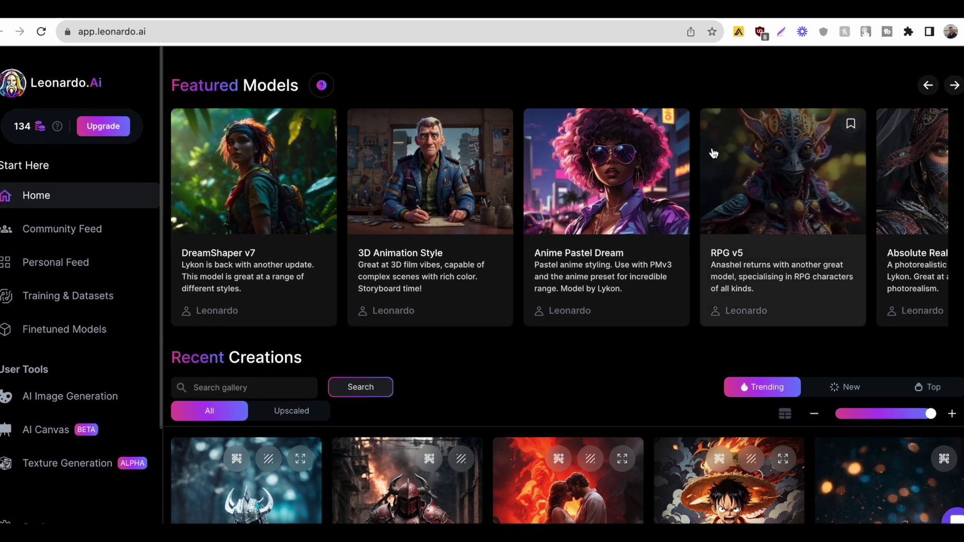
left_click(467, 183)
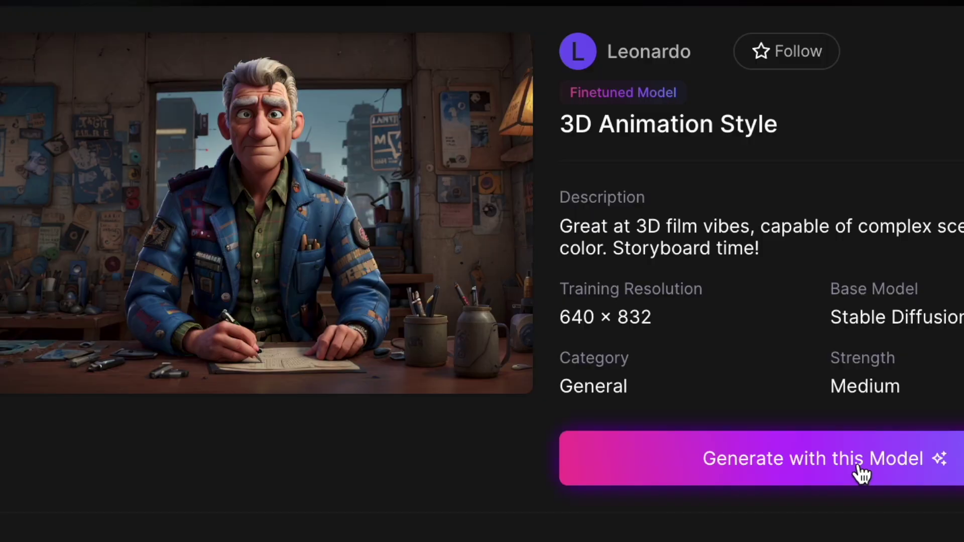
left_click(861, 473)
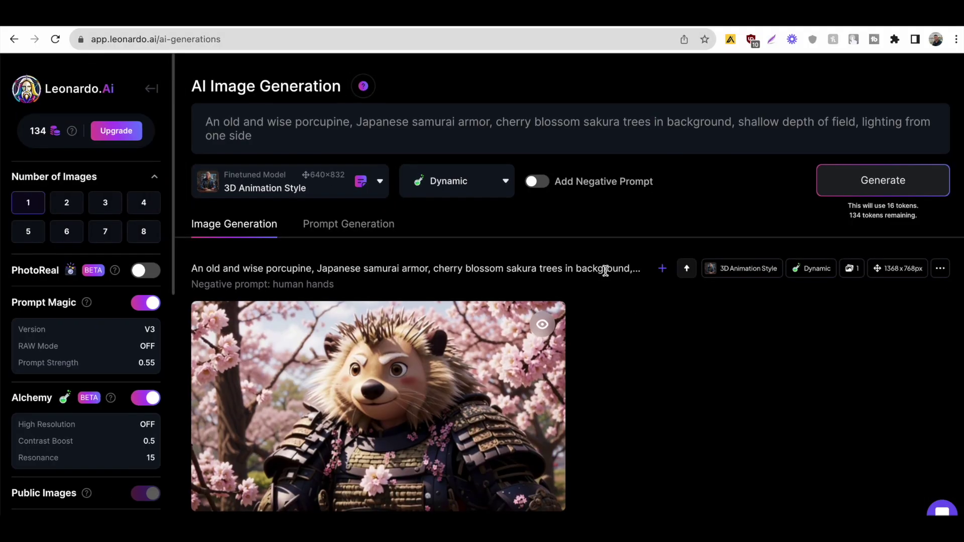
Set the image to 16:9 (1256×704), then show the plan prices billed yearly.
triple_click(194, 116)
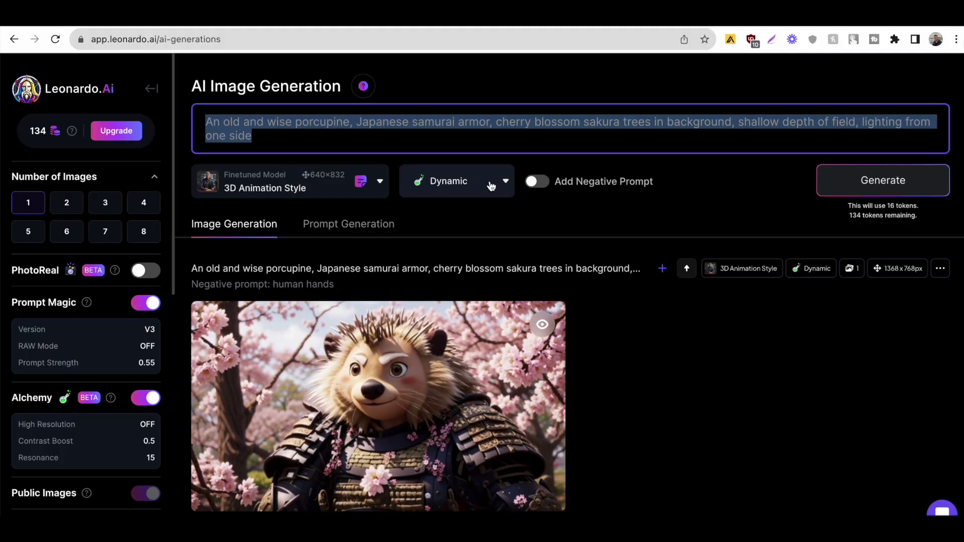
scroll(104, 344, "down", 6)
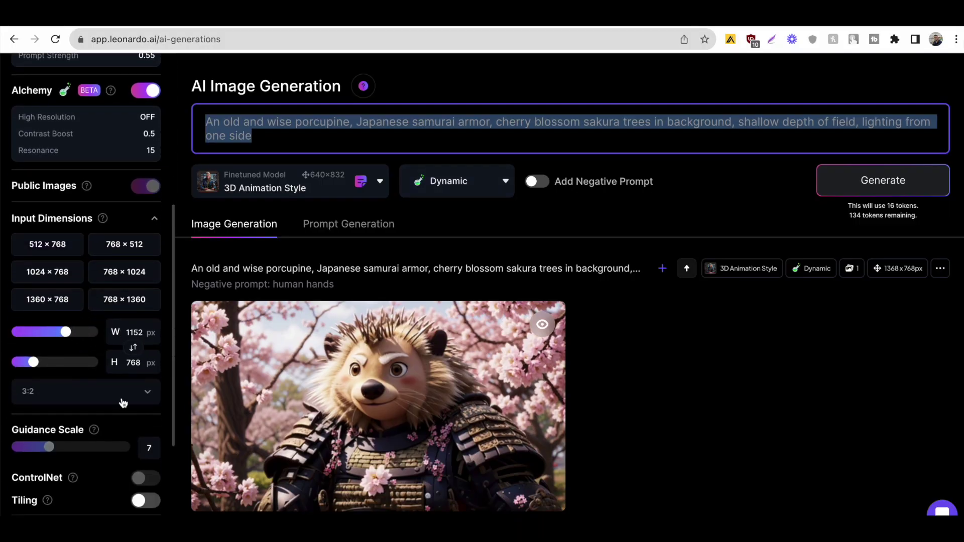
left_click(123, 402)
scroll(89, 402, "down", 4)
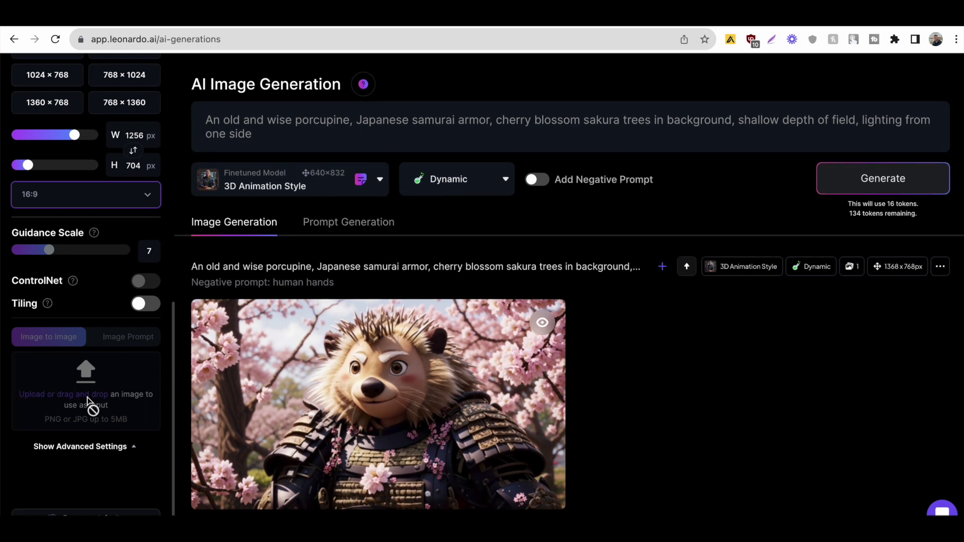
scroll(89, 379, "up", 10)
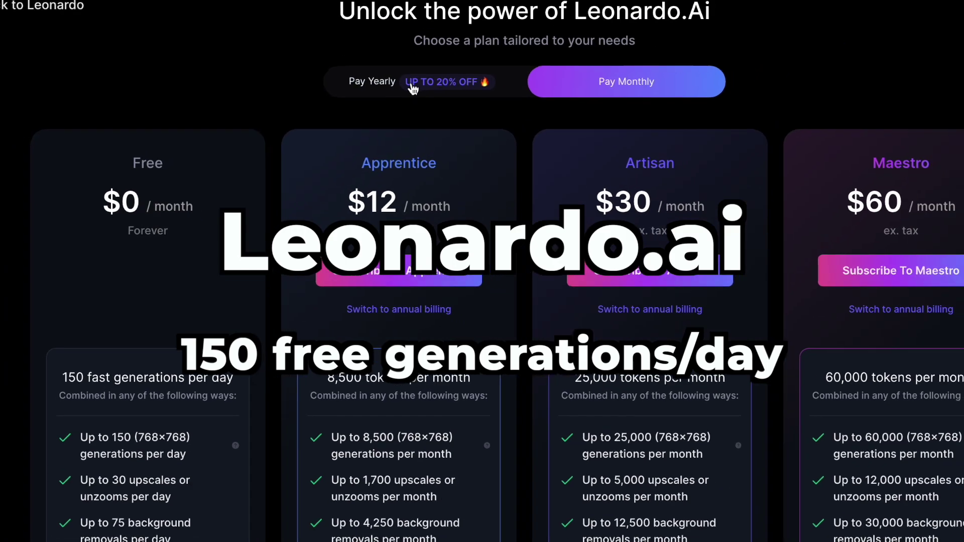
left_click(413, 89)
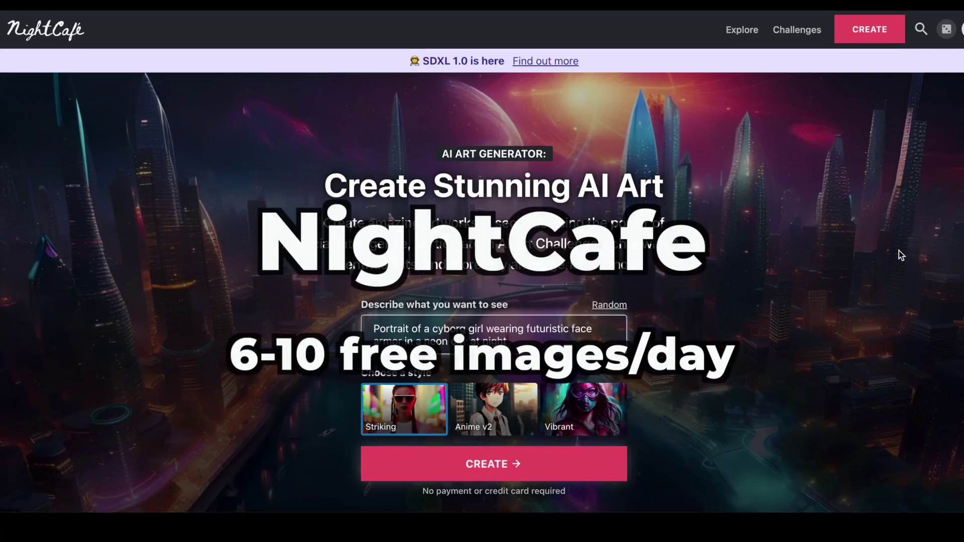
Scroll down the NightCafe homepage to browse its features.
scroll(899, 251, "down", 12)
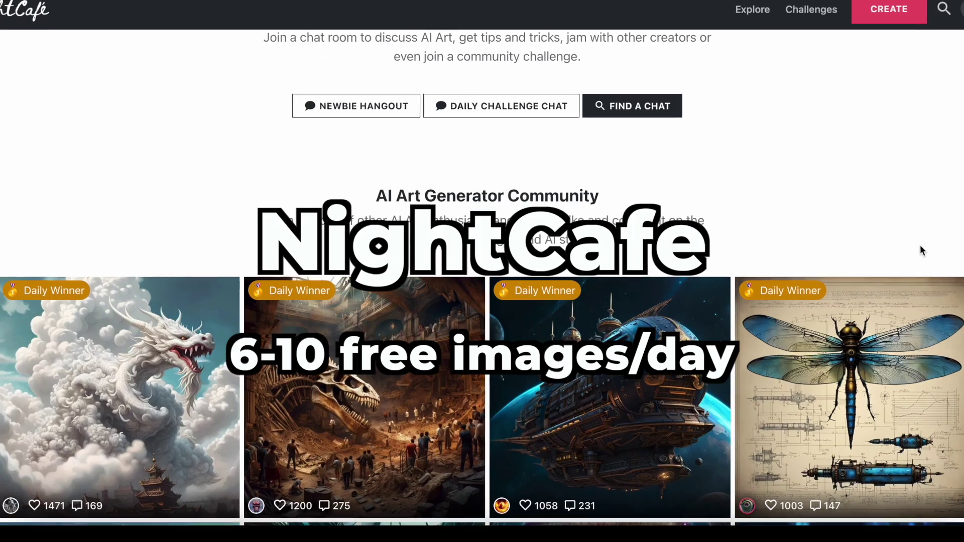
scroll(924, 245, "down", 10)
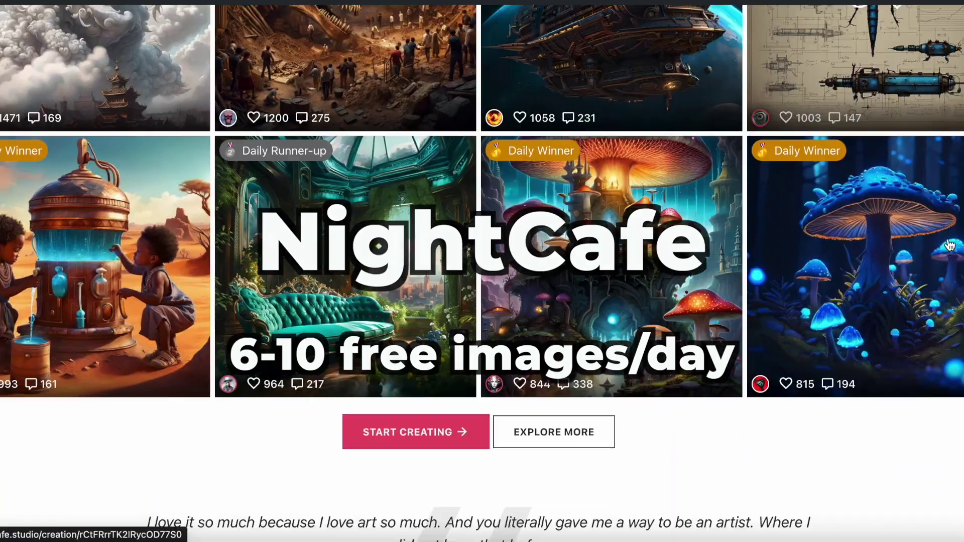
scroll(949, 246, "down", 6)
scroll(482, 271, "down", 5)
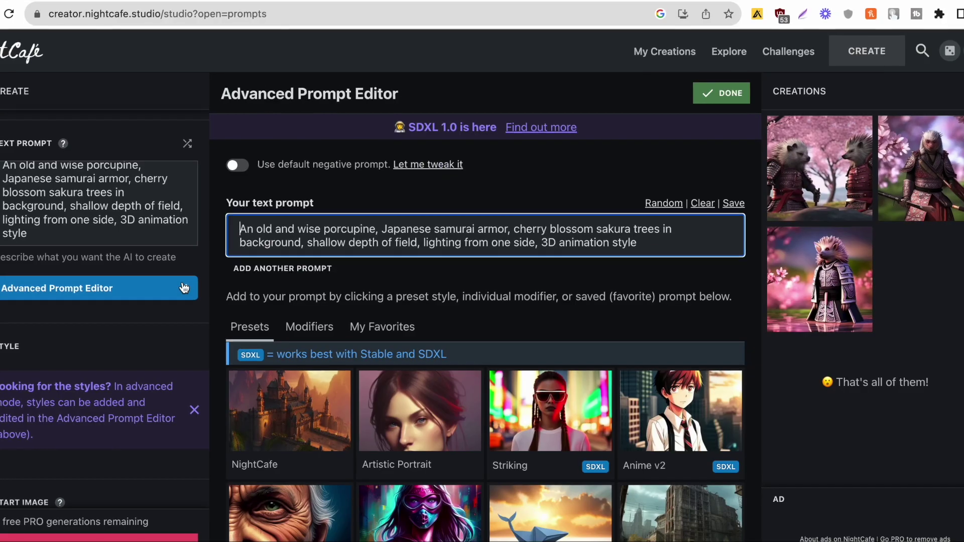
Scroll the NightCafe FAQ to the daily free credits and unlimited Stable Diffusion questions.
scroll(559, 525, "down", 5)
scroll(558, 526, "down", 12)
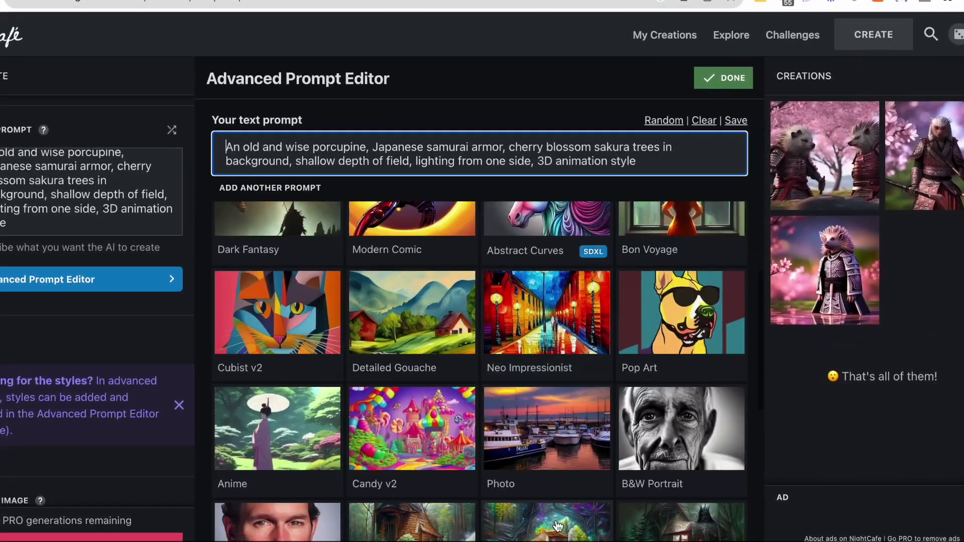
scroll(552, 519, "up", 12)
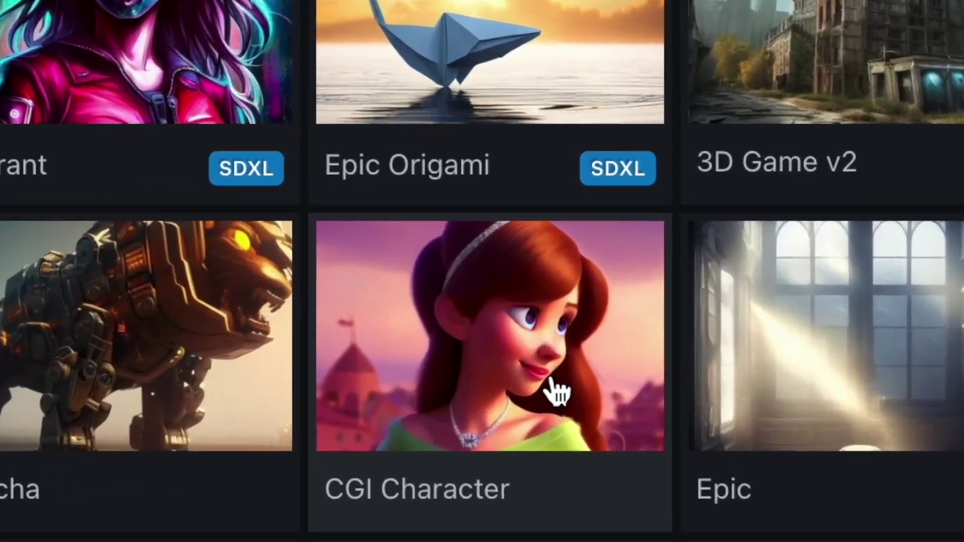
mouse_move(566, 437)
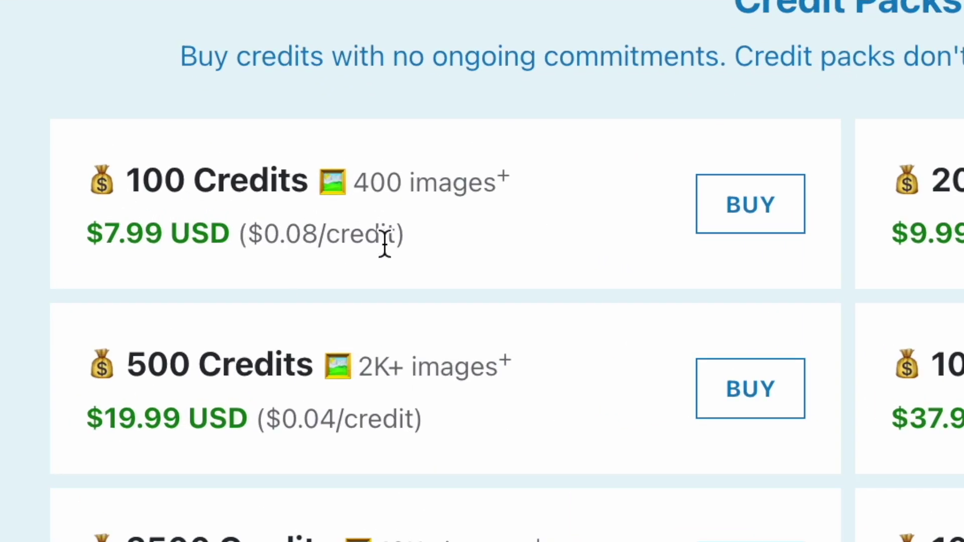
left_click_drag(354, 230, 339, 227)
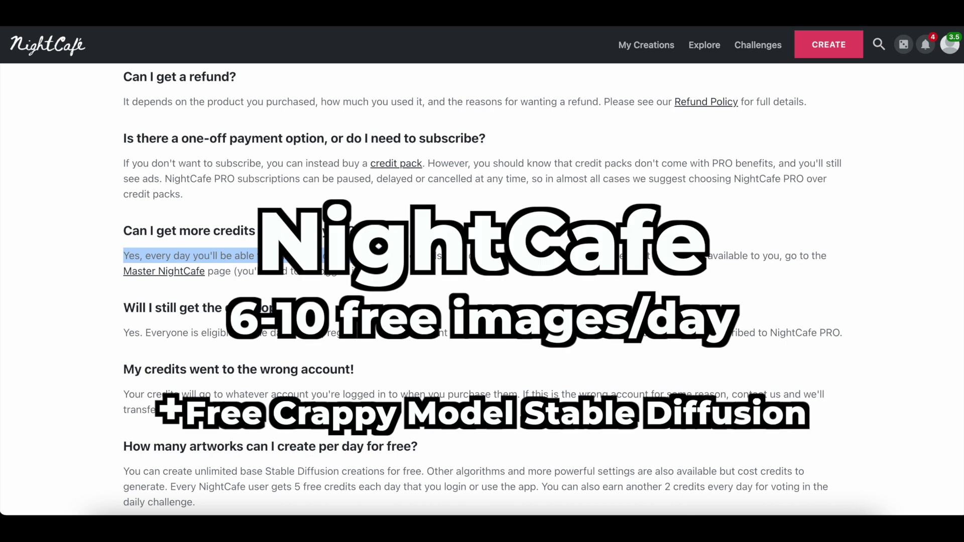
scroll(482, 290, "down", 3)
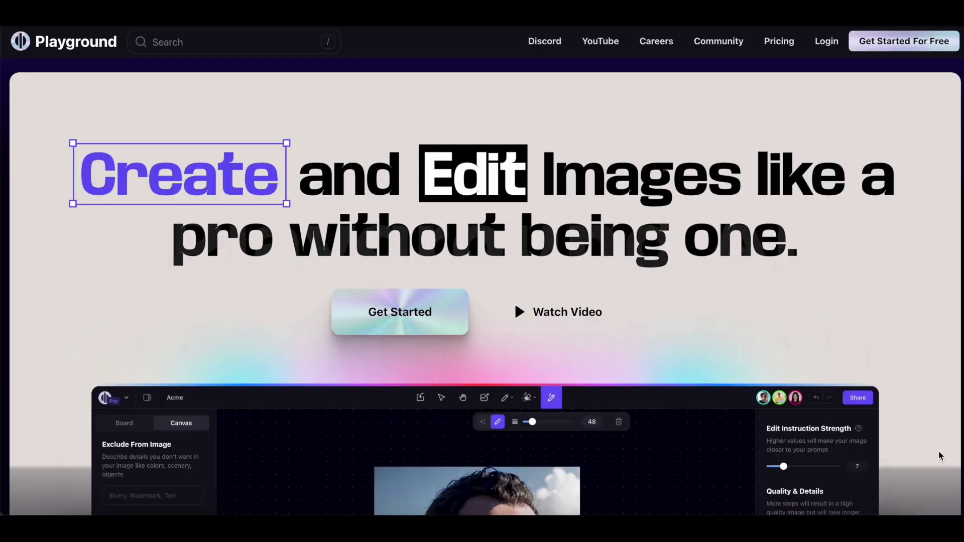
Scroll down the Playground landing page through its image-editing showcase.
scroll(938, 451, "down", 10)
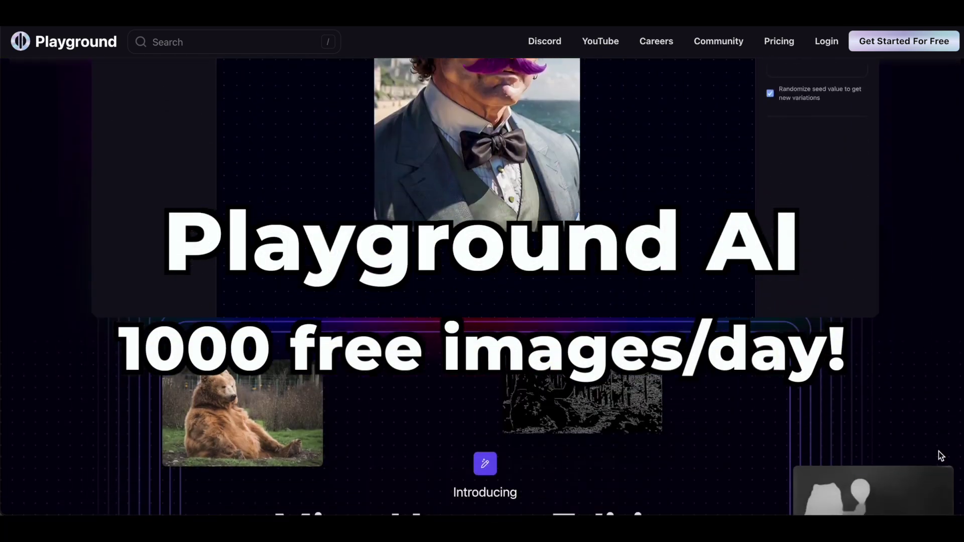
scroll(938, 451, "down", 5)
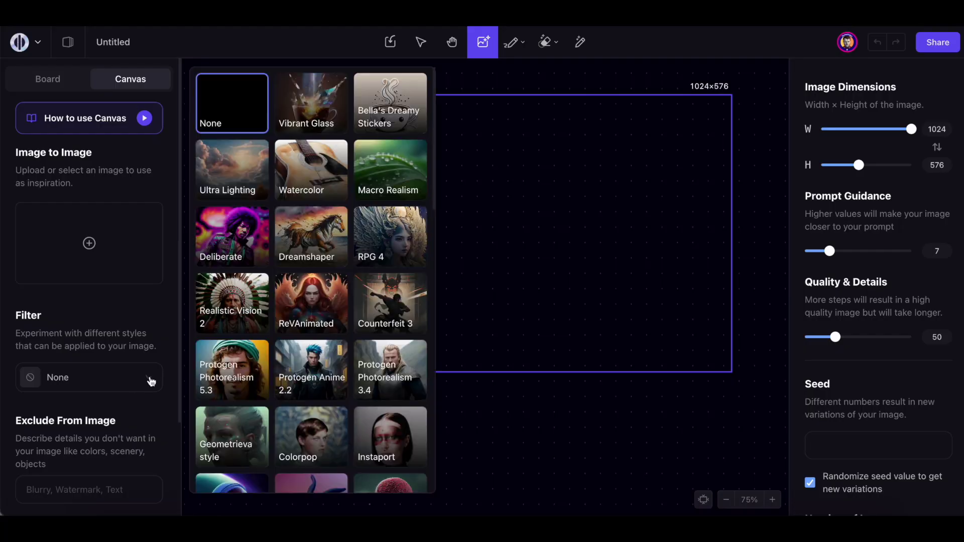
Enter 'human hands' in the Exclude From Image field.
scroll(379, 254, "down", 10)
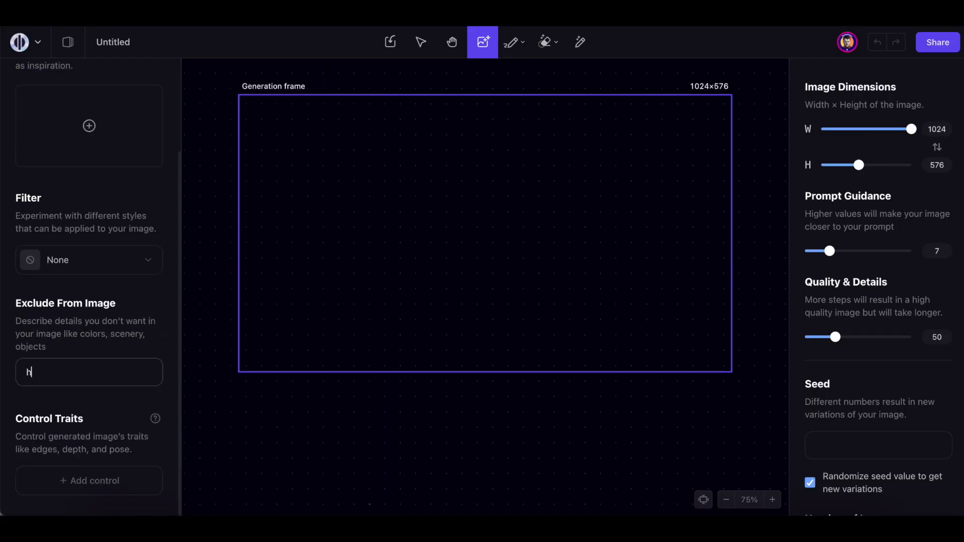
type("uman hands")
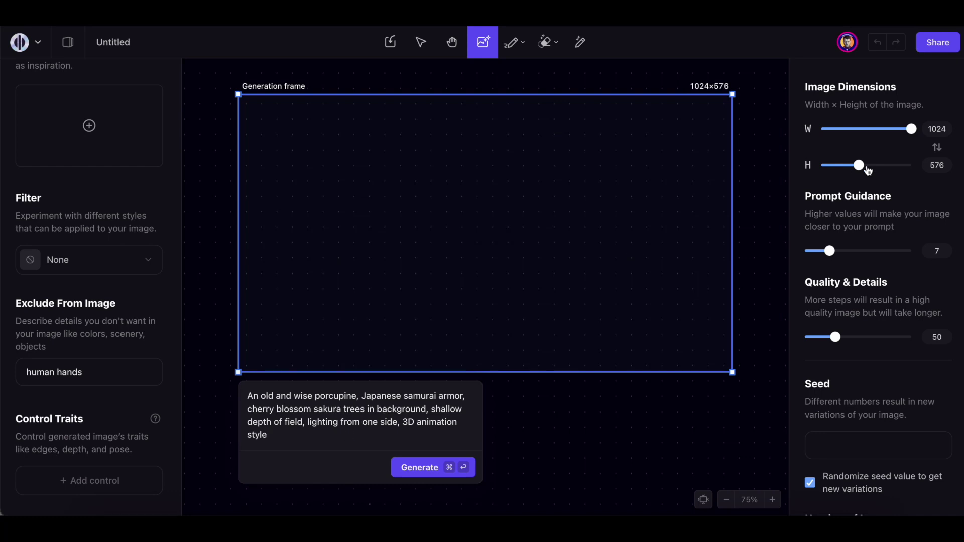
scroll(839, 296, "down", 1)
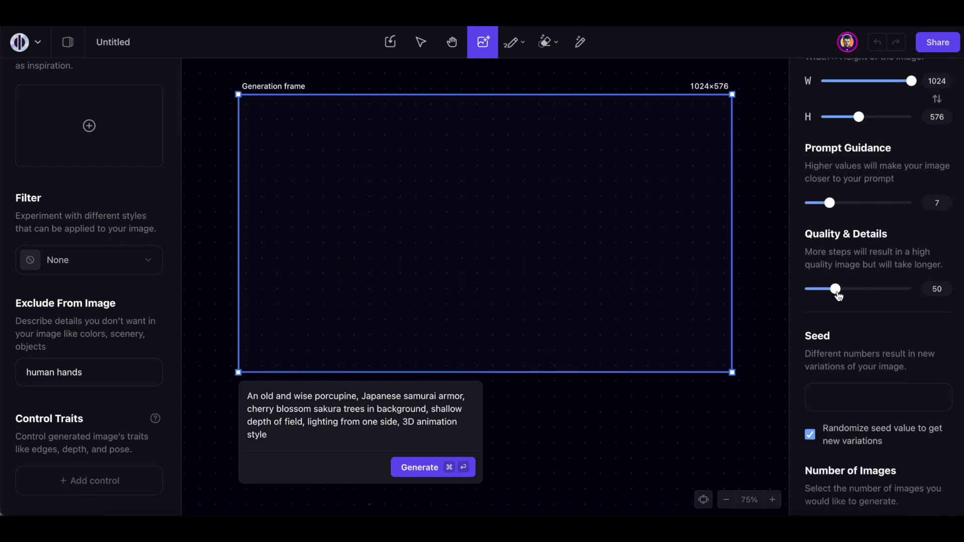
scroll(831, 211, "down", 3)
Set Number of Images to 2 and generate the samurai porcupine images.
left_click(867, 403)
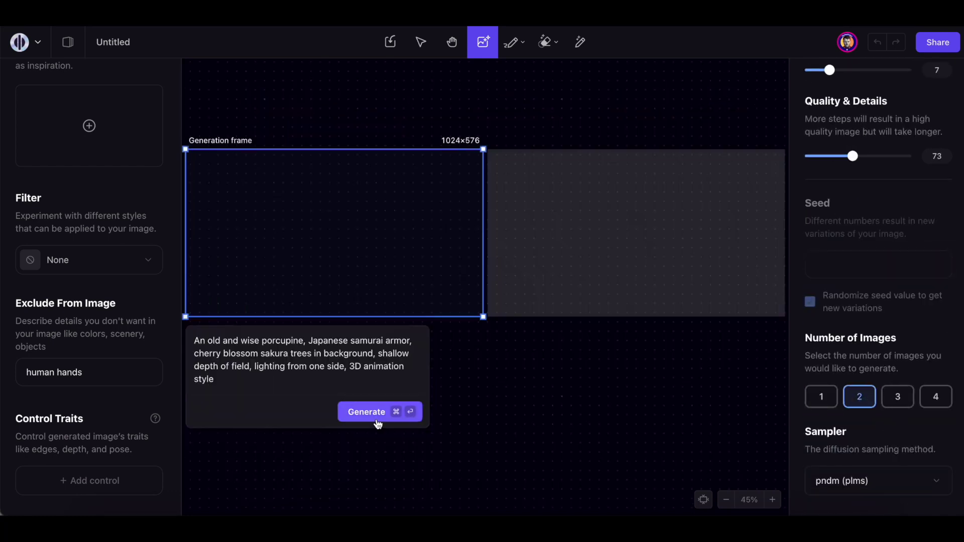
left_click(888, 480)
key("Escape")
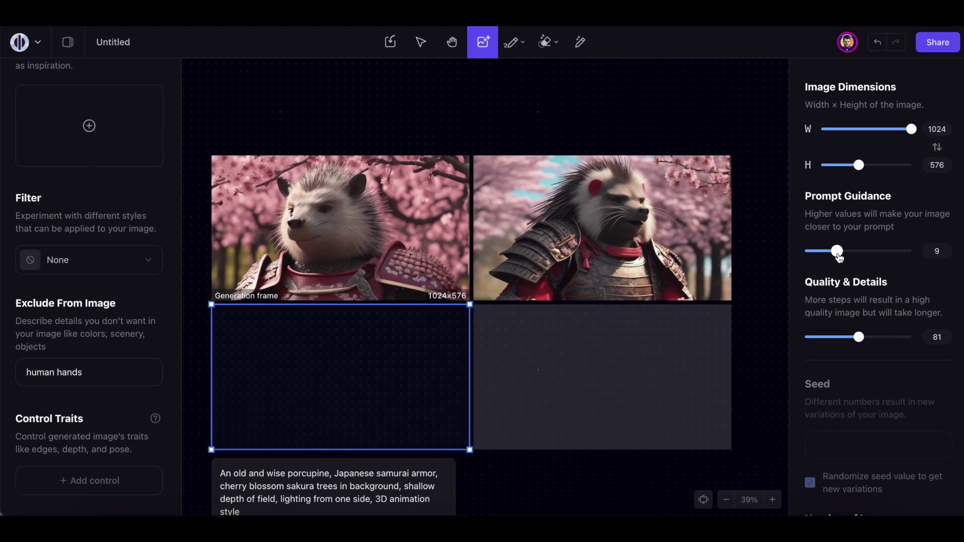
scroll(715, 336, "down", 3)
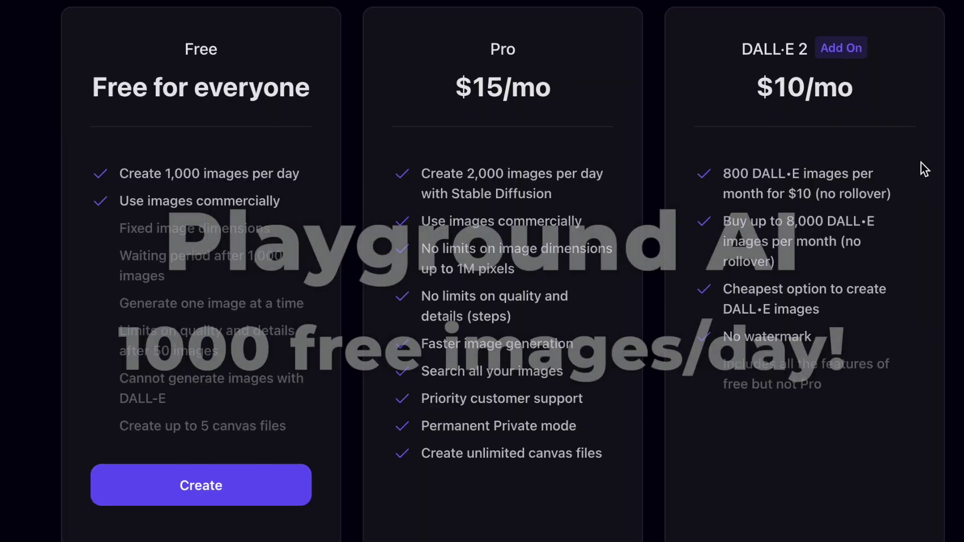
scroll(923, 170, "up", 1)
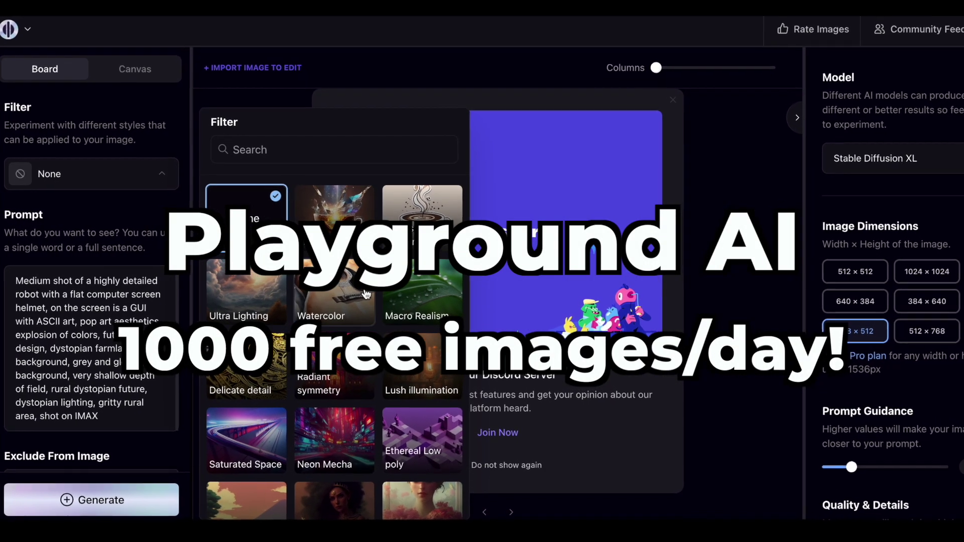
Apply the Spielberg filter and generate the helmeted robot image.
scroll(367, 294, "down", 5)
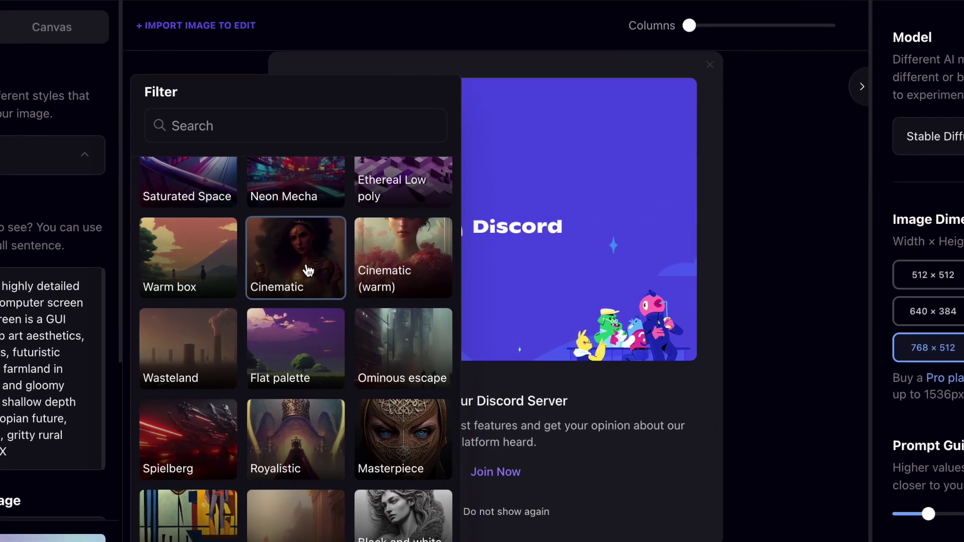
left_click(206, 411)
left_click(50, 540)
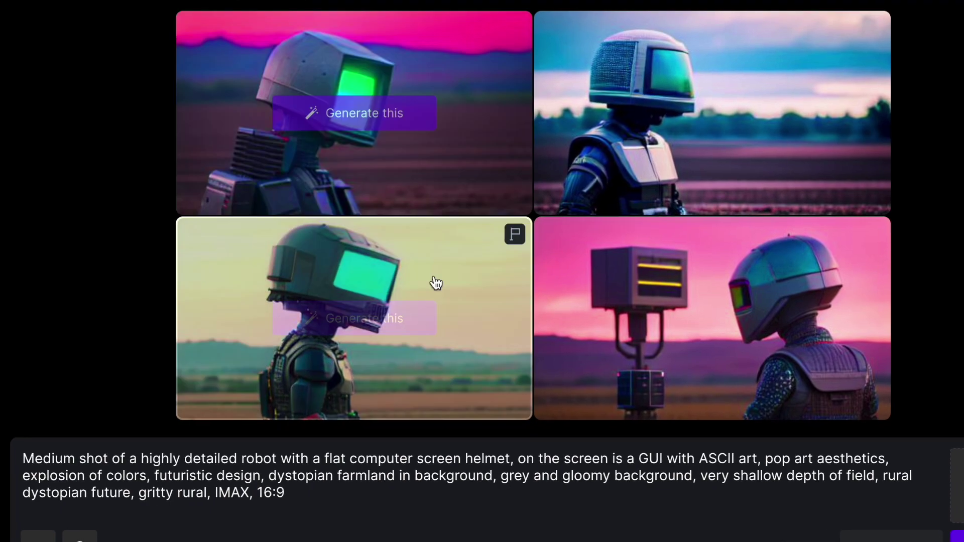
Review Runway's four free previews of the screen-helmeted robot in dystopian farmland.
mouse_move(388, 339)
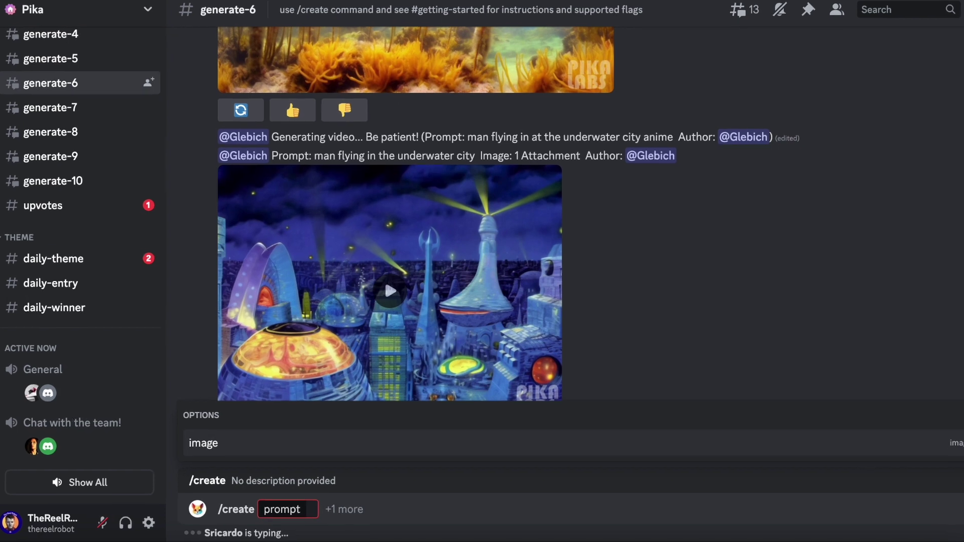
Send a Pika /create with the robot picture attached and '-motion 3' added to the prompt.
left_click(202, 439)
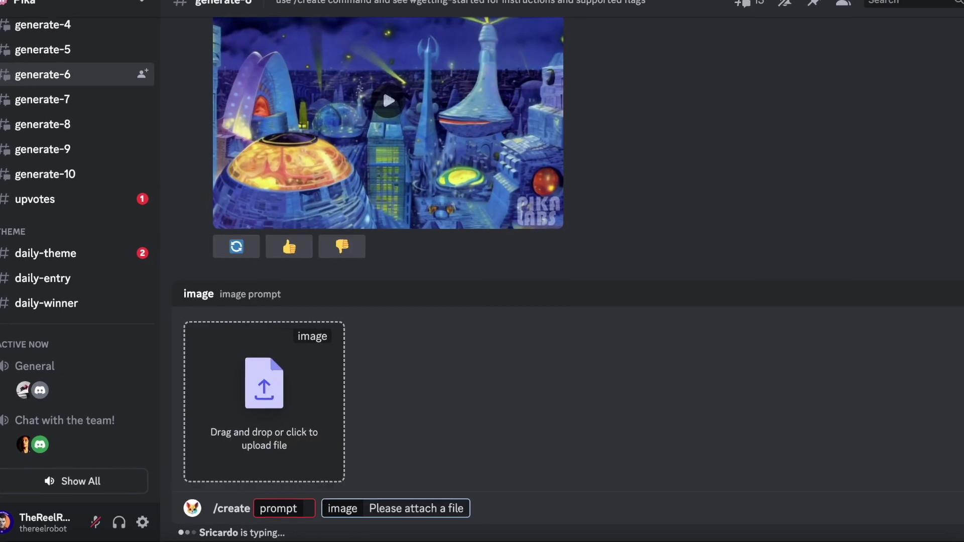
left_click(283, 407)
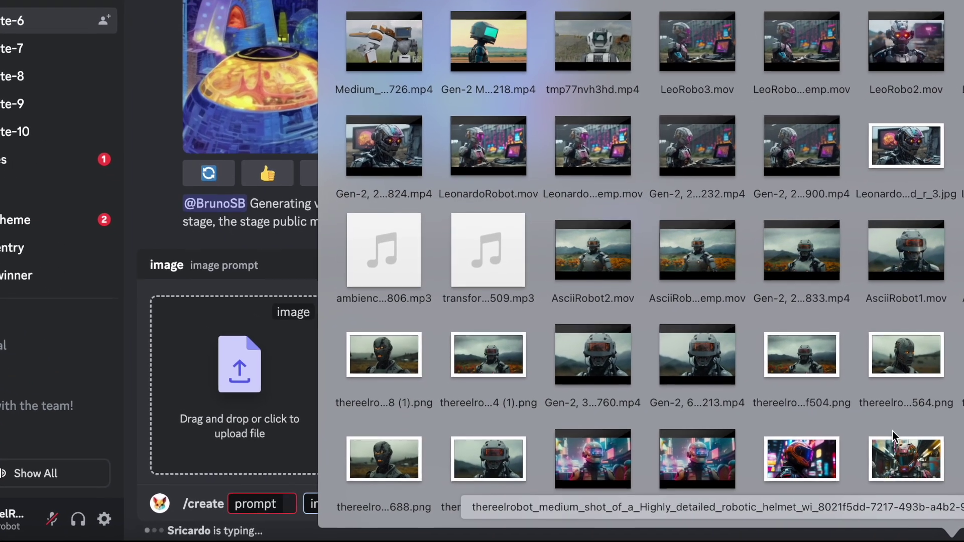
left_click_drag(488, 458, 242, 373)
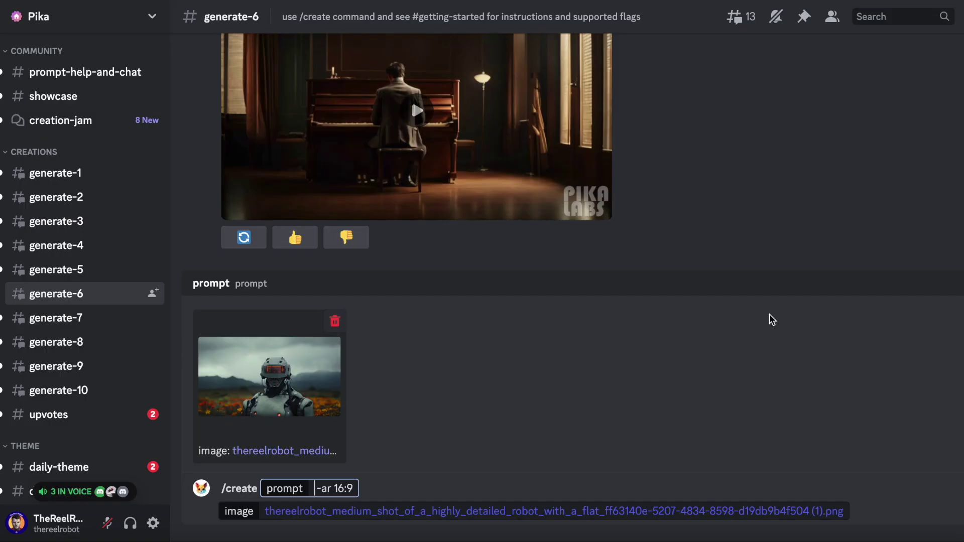
type("-motion 3")
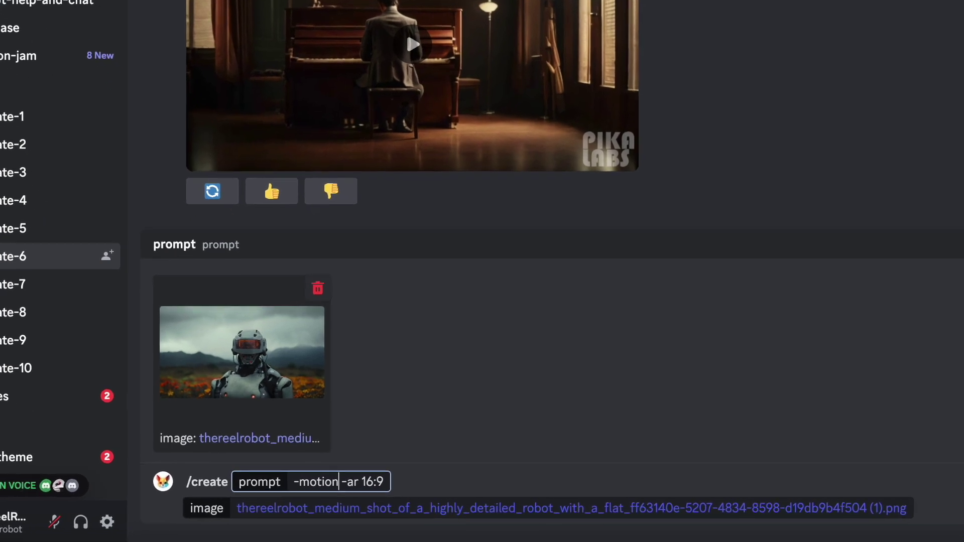
key("Return")
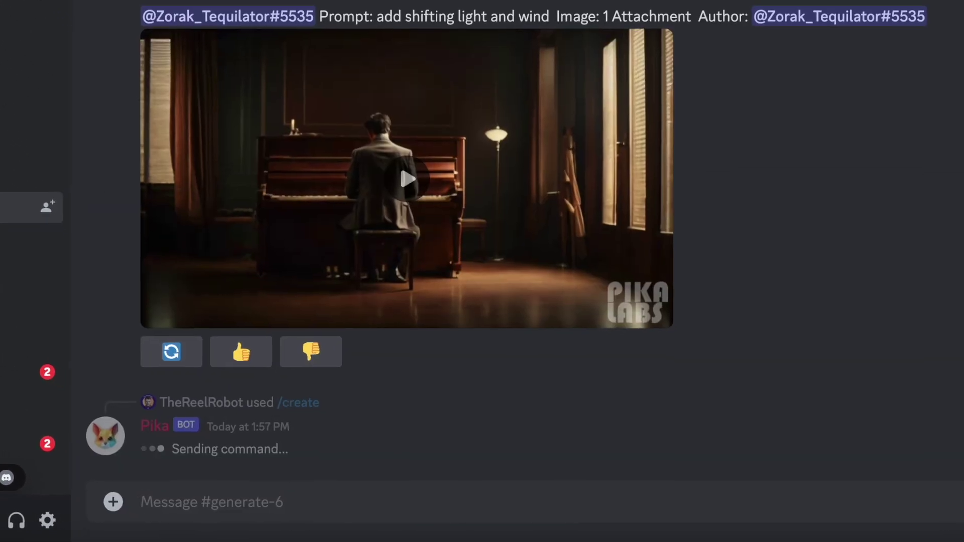